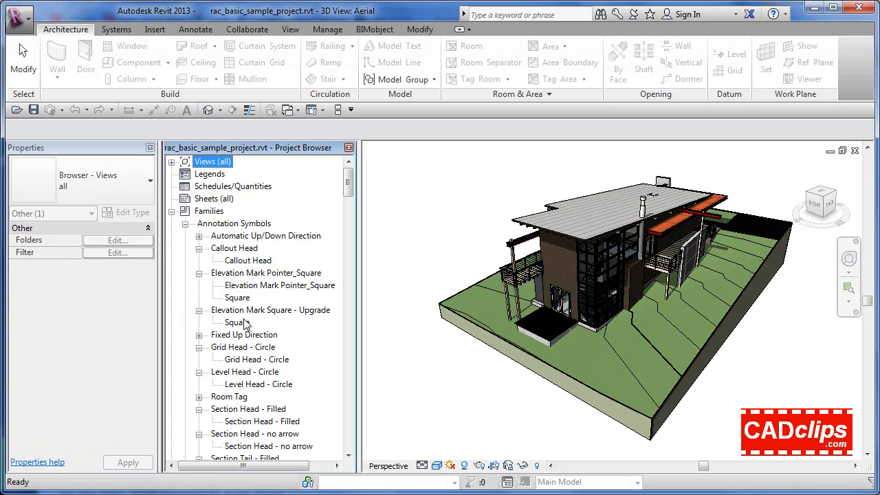
Step: Look at the properties of the Standard type under Fixed Up Direction and expand the project's Views
click(199, 336)
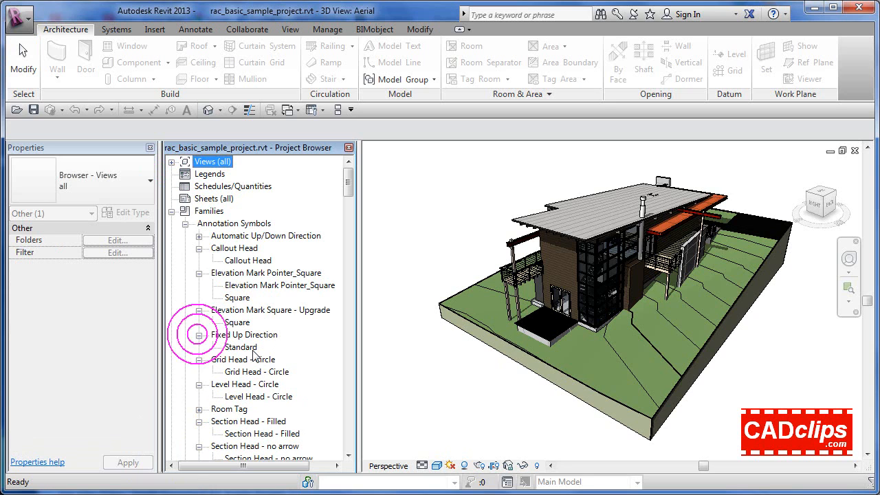
click(244, 347)
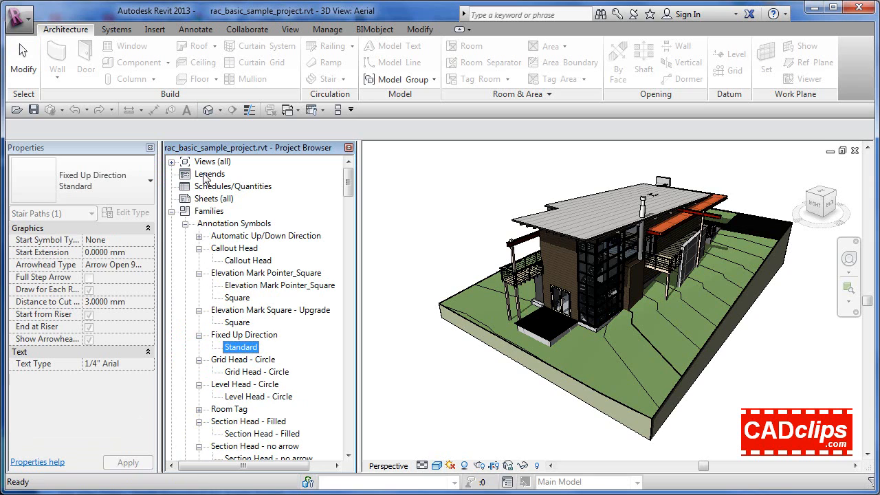
click(172, 162)
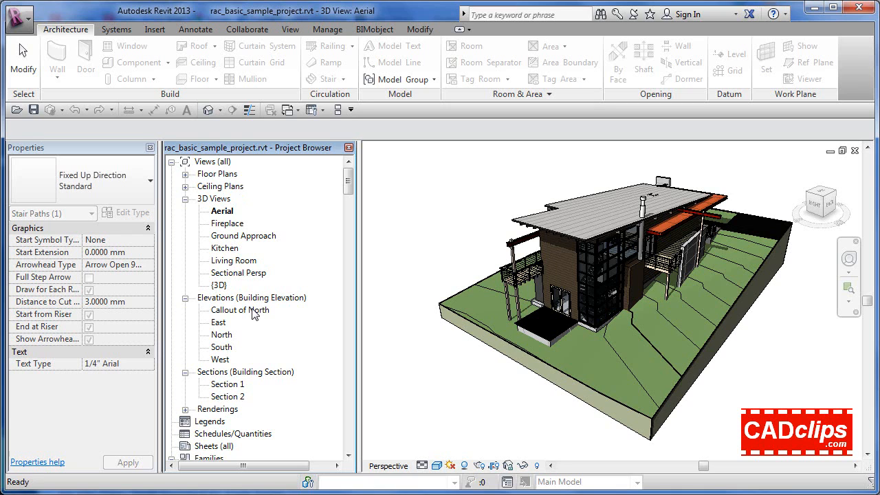
click(434, 196)
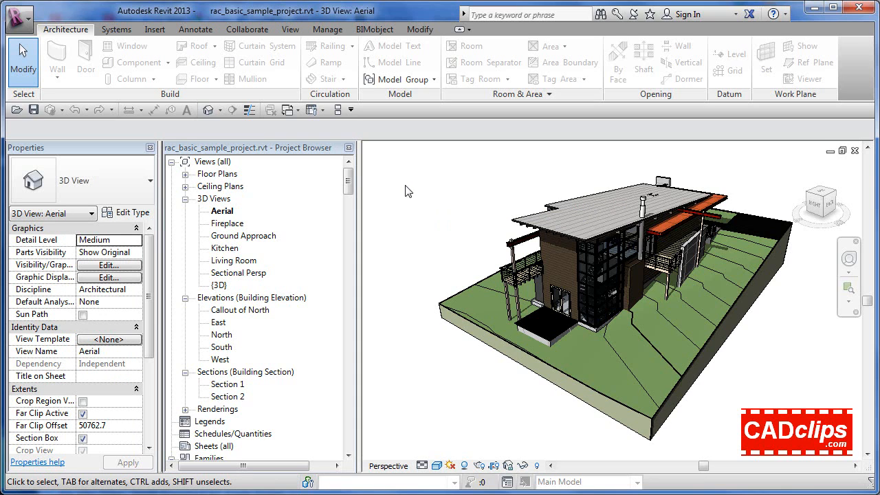
Step: Open the Level 1, Level 2, Level 3 and Site floor plans one after another
click(184, 174)
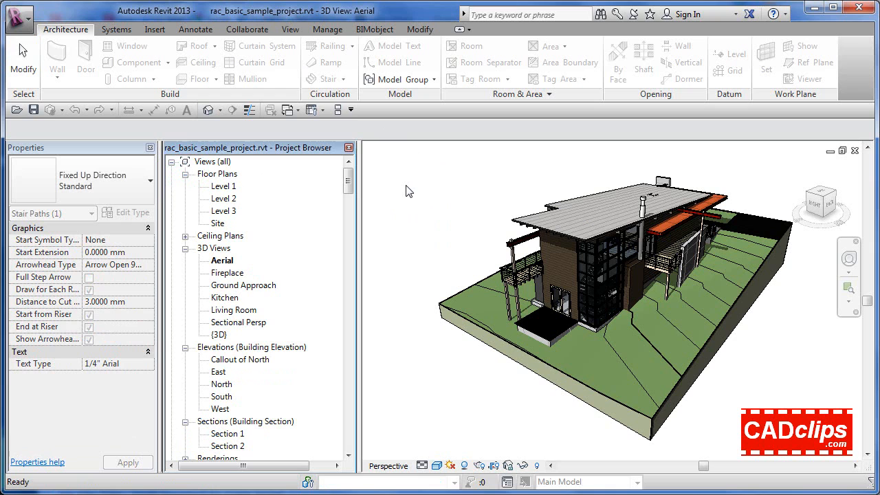
double_click(223, 186)
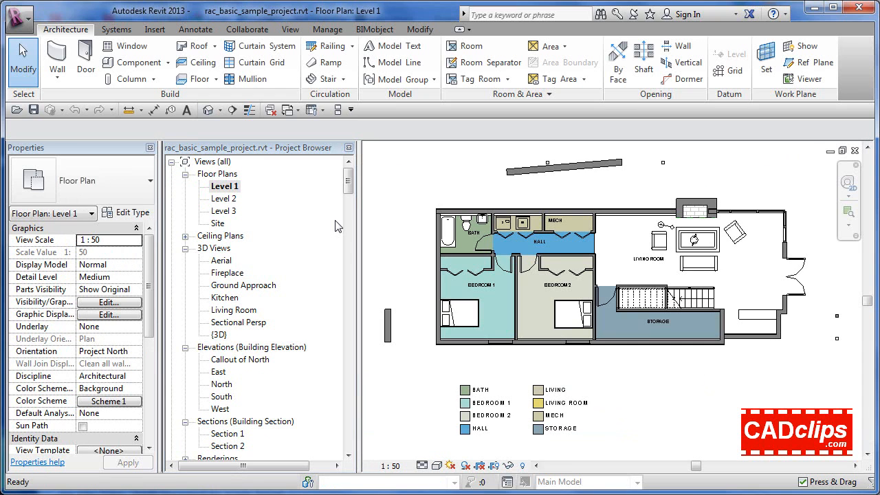
double_click(225, 199)
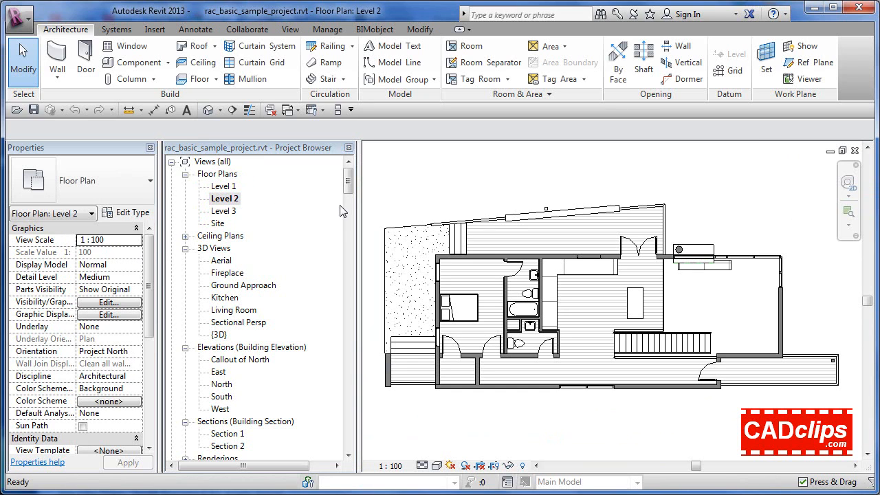
double_click(225, 211)
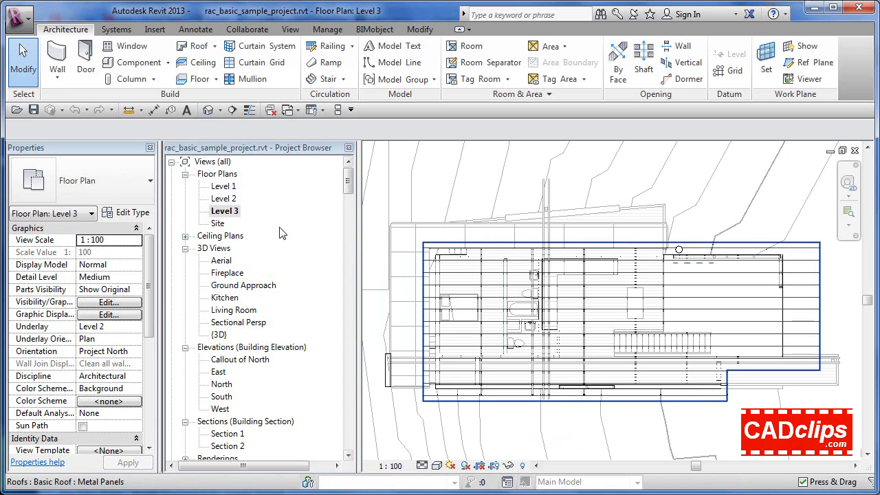
double_click(217, 225)
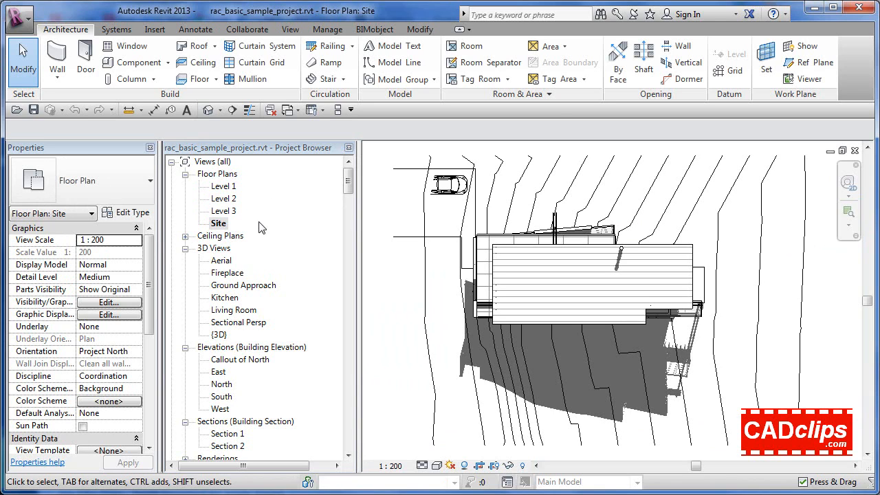
Step: Check which view types are offered for a new floor plan and leave without creating one
click(290, 32)
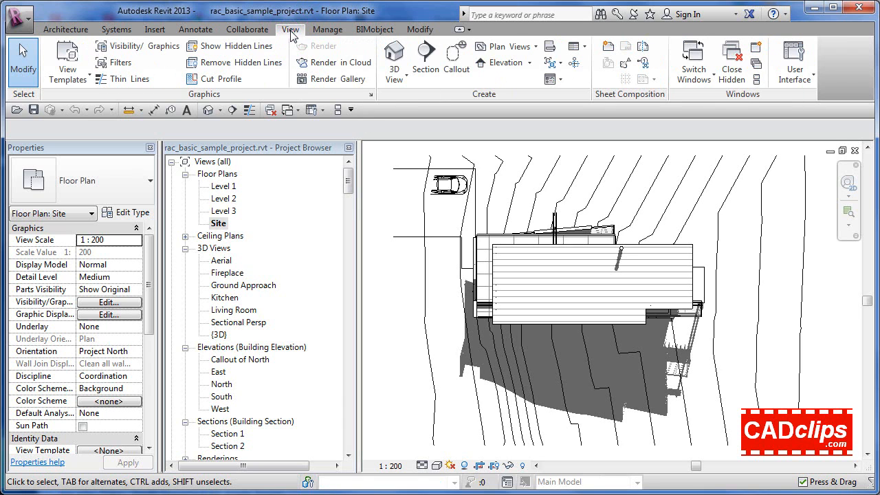
click(535, 46)
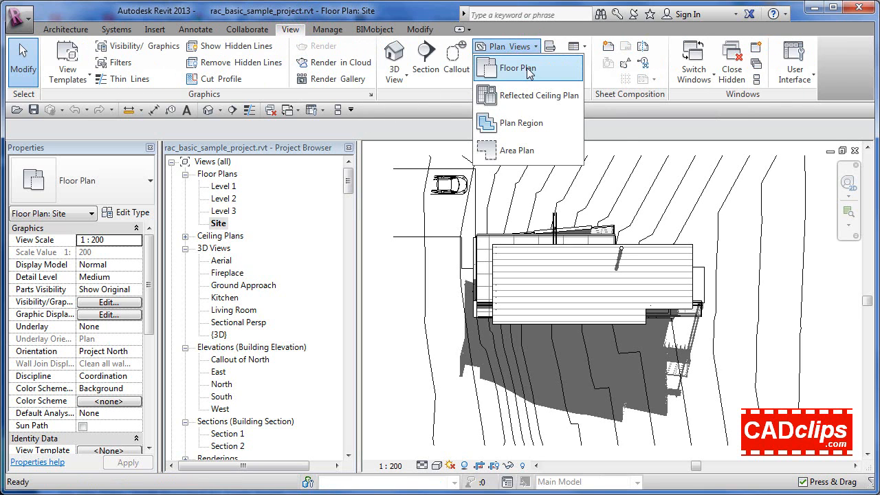
click(527, 68)
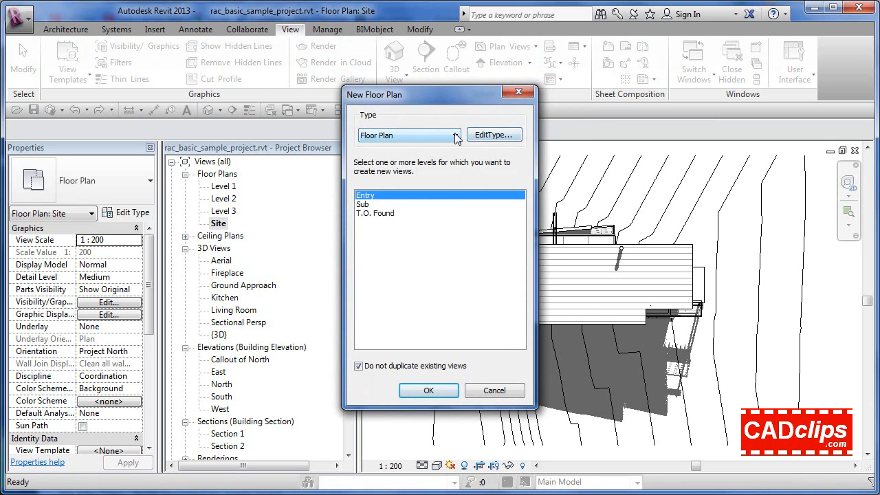
click(456, 136)
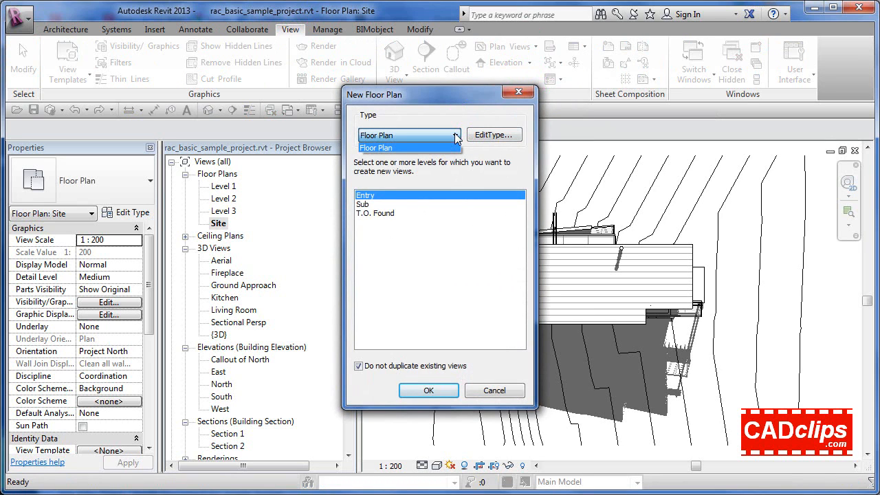
click(456, 135)
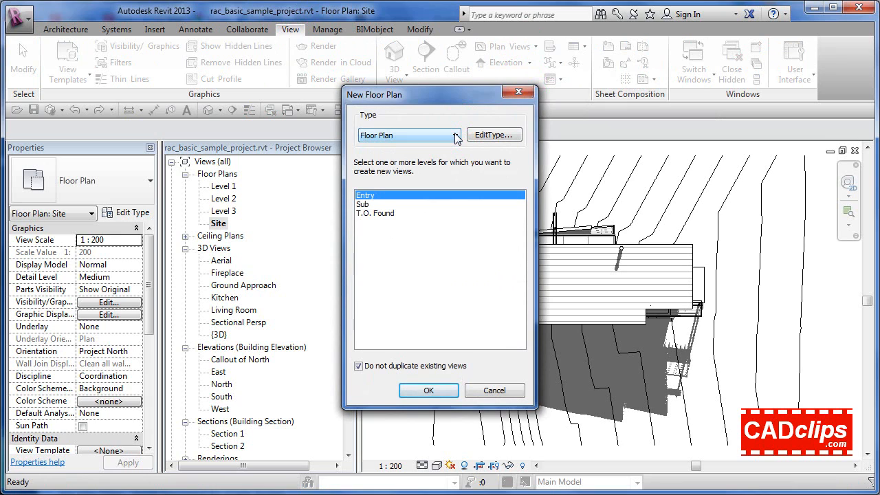
click(456, 137)
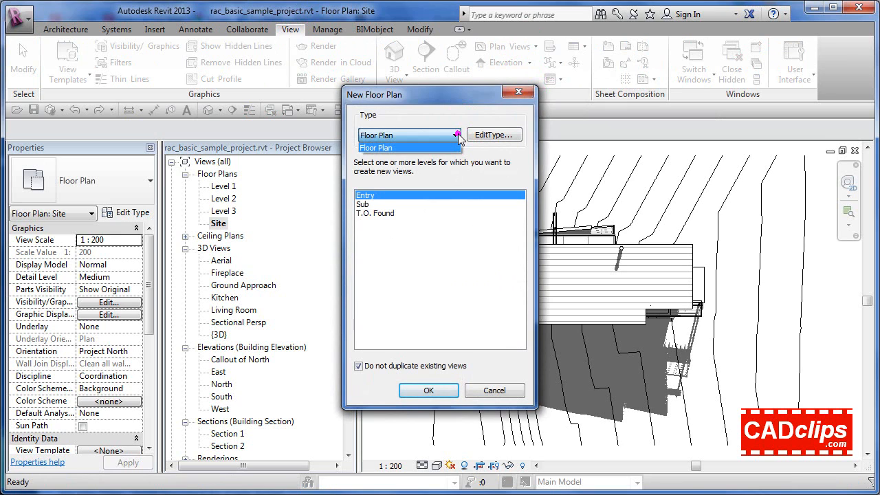
click(456, 112)
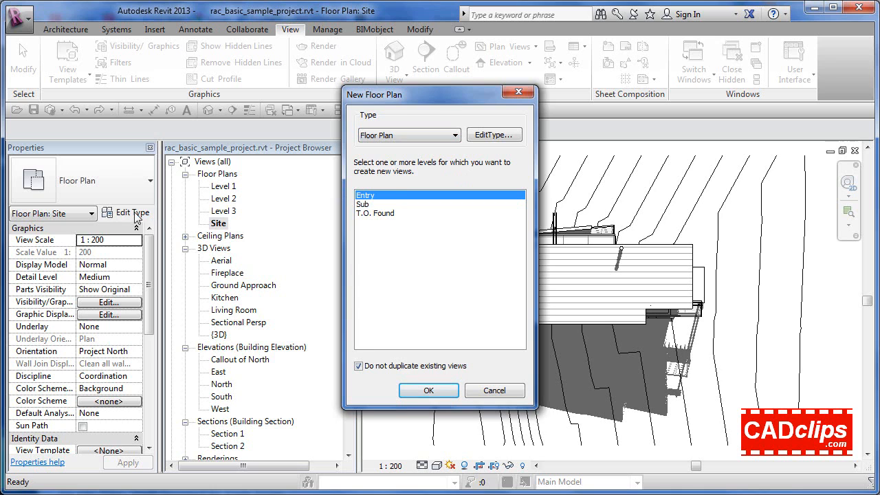
click(495, 391)
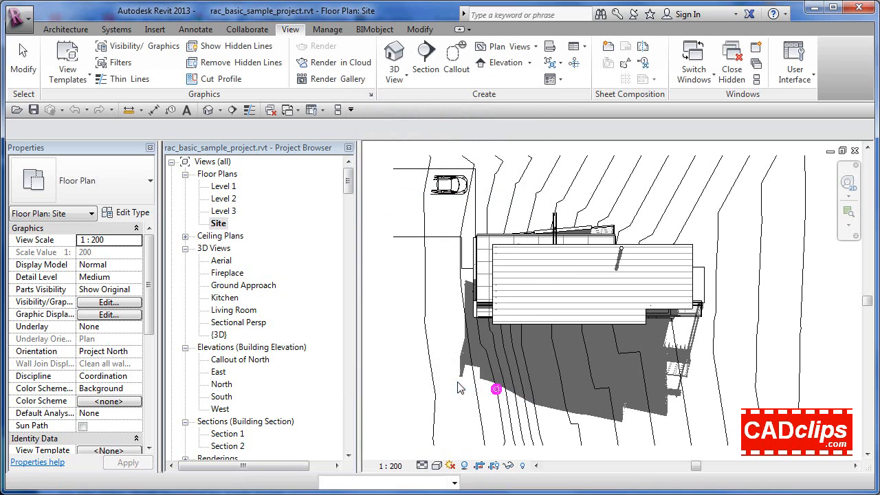
Step: Open the Level 1 floor plan and duplicate its Floor Plan view type as Color Scheme
double_click(209, 189)
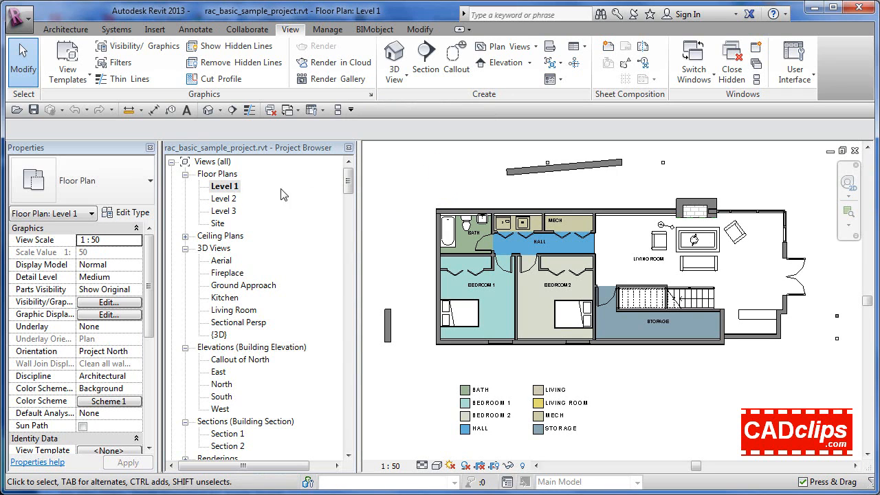
click(140, 214)
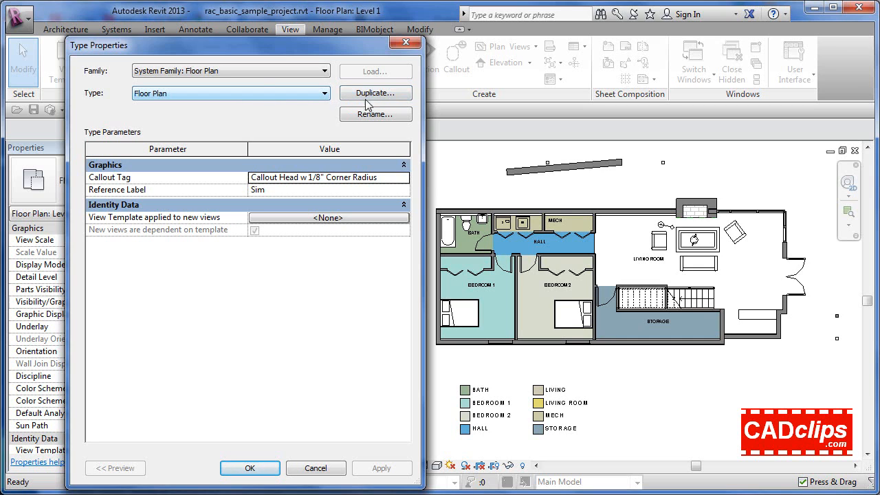
click(369, 92)
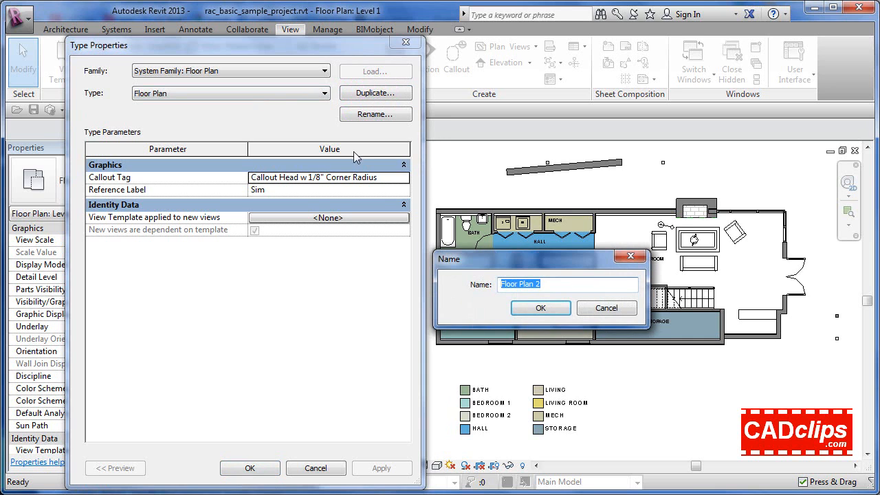
drag(575, 284, 418, 285)
text(Colo)
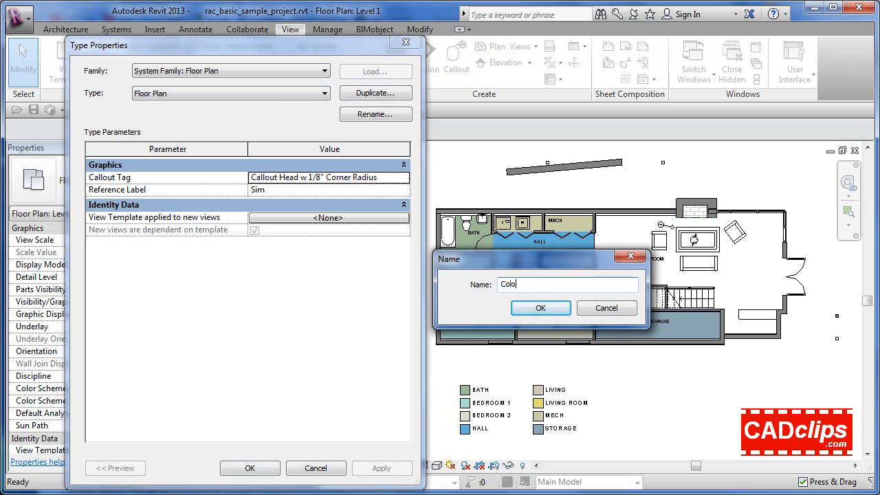
text(r Scheme)
click(542, 309)
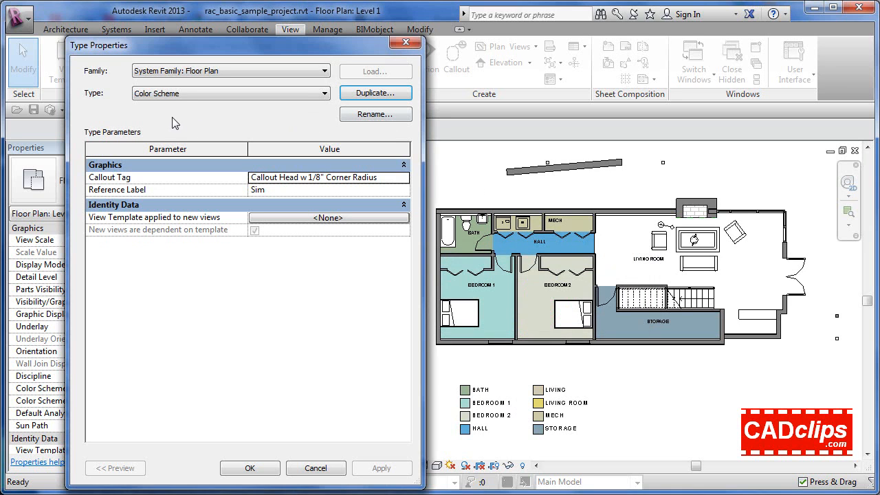
Step: Switch the Level 1 view type to Floor Plan and back to Color Scheme to compare their parameters
click(191, 94)
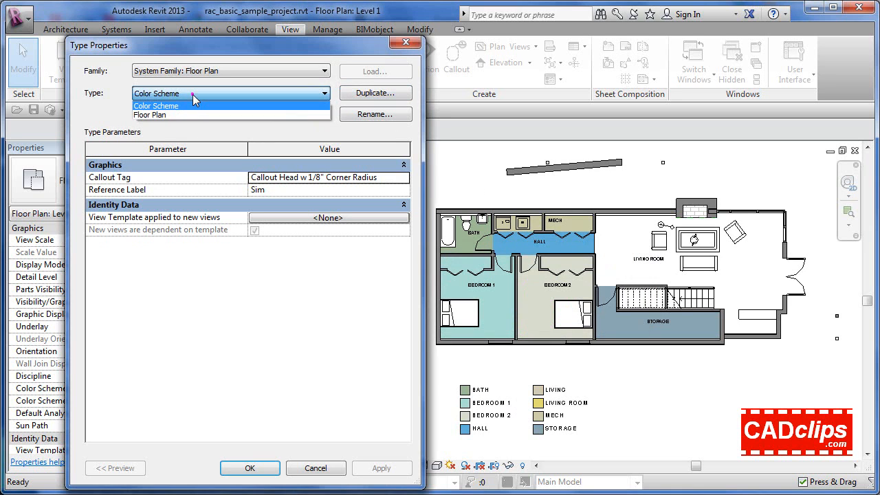
click(164, 116)
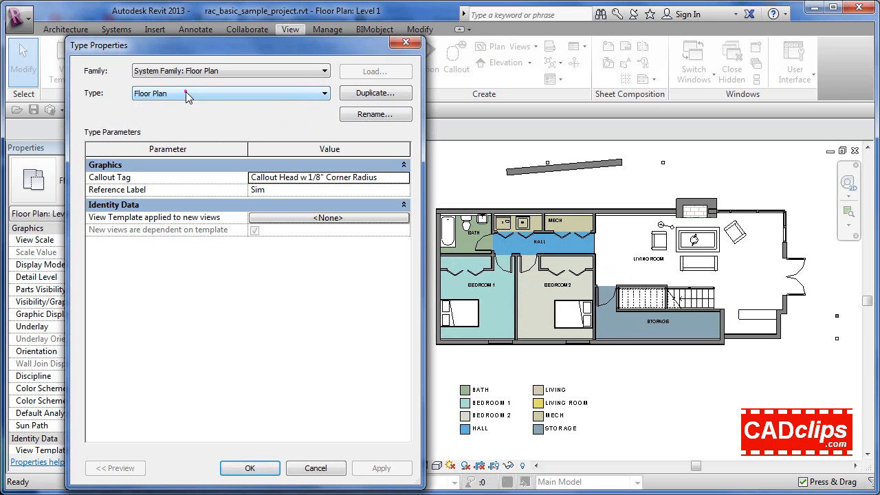
click(187, 94)
click(176, 108)
Step: Review the Architectural Plan view template without assigning it, and apply the Color Scheme type to Level 1
click(348, 218)
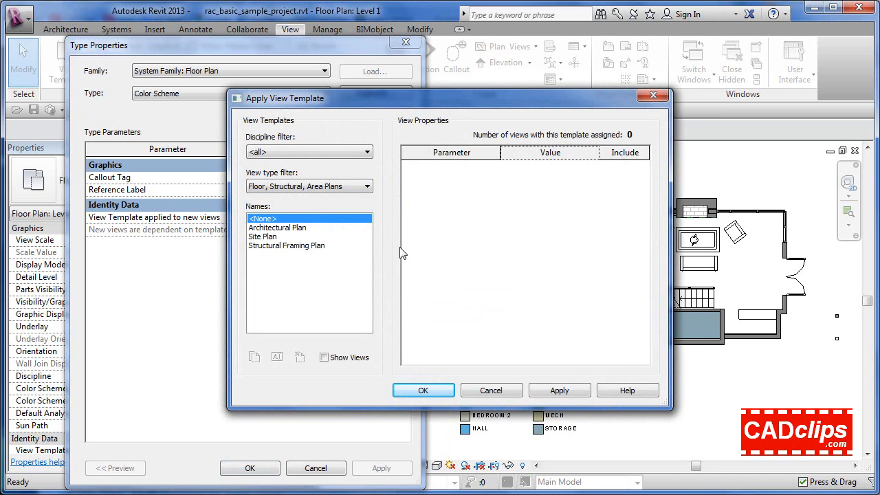
click(292, 227)
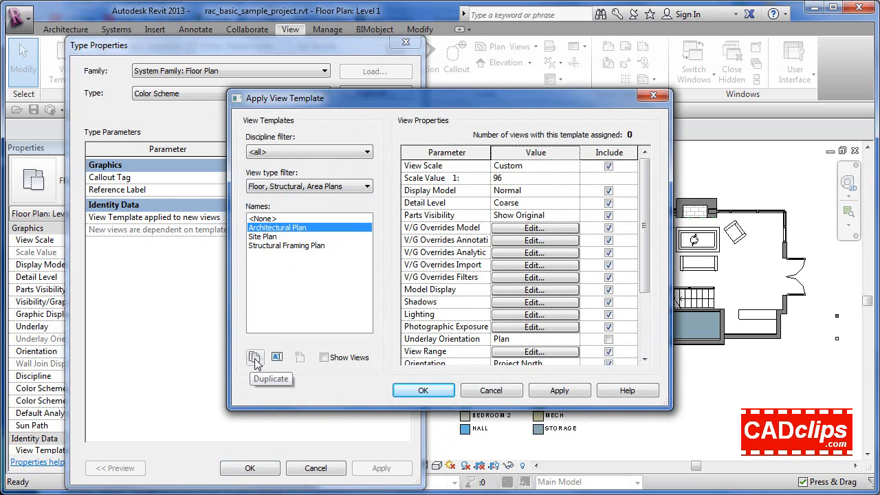
click(496, 392)
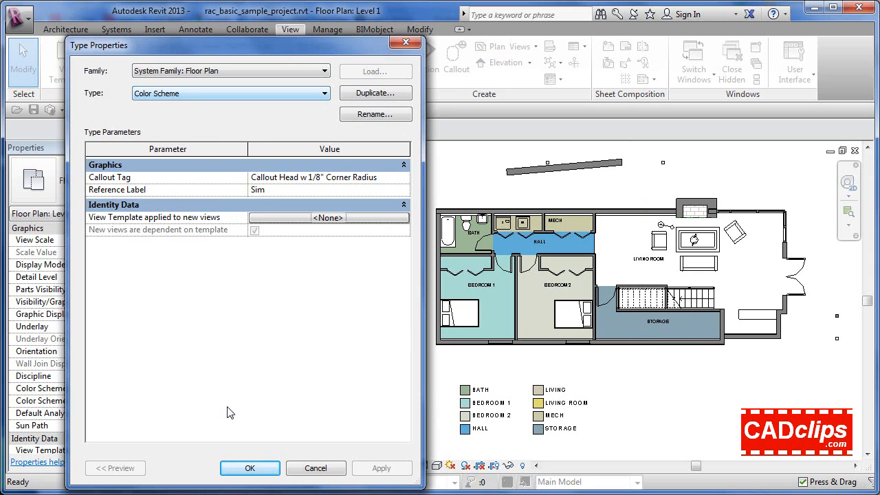
click(253, 470)
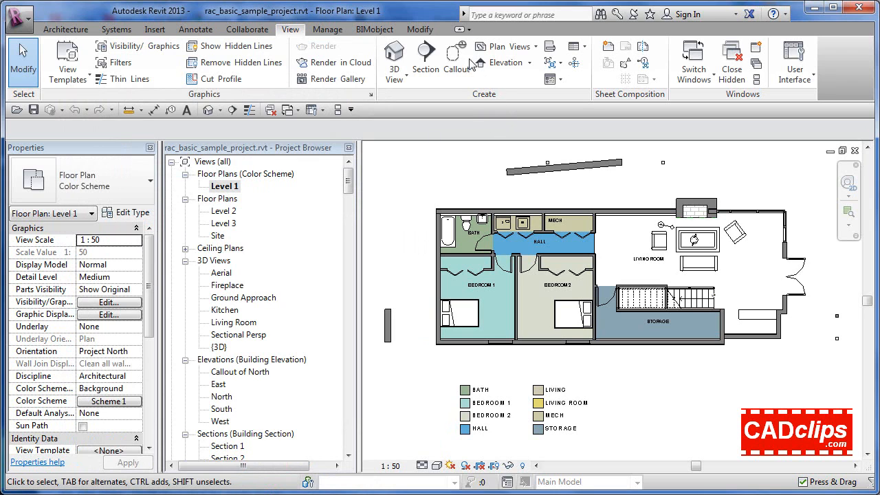
Step: Organize the project's views by Discipline after reviewing that scheme's grouping and sorting settings
click(813, 74)
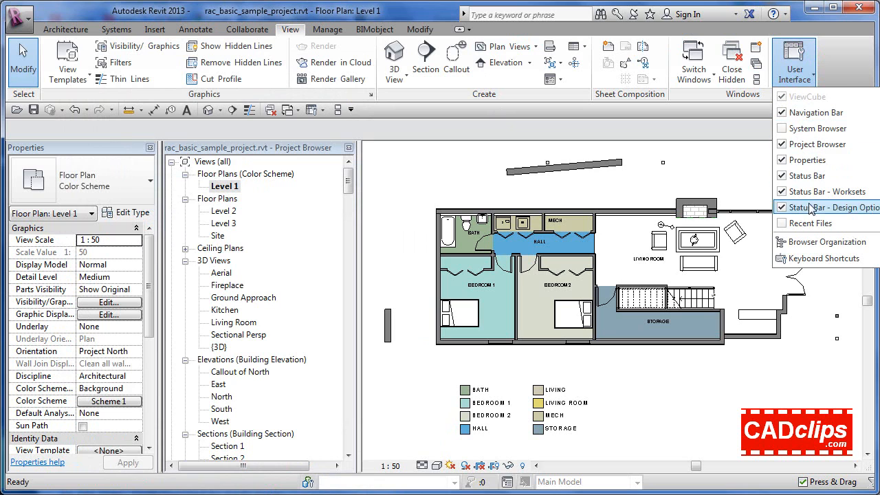
click(812, 244)
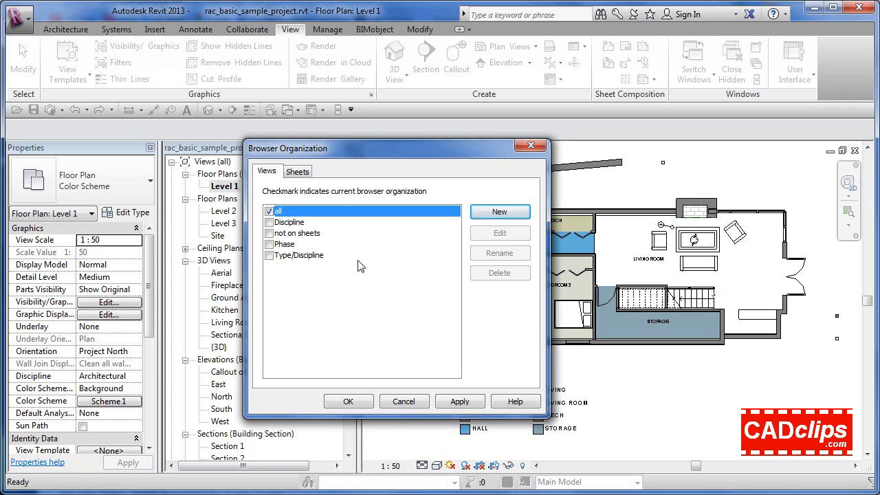
click(269, 222)
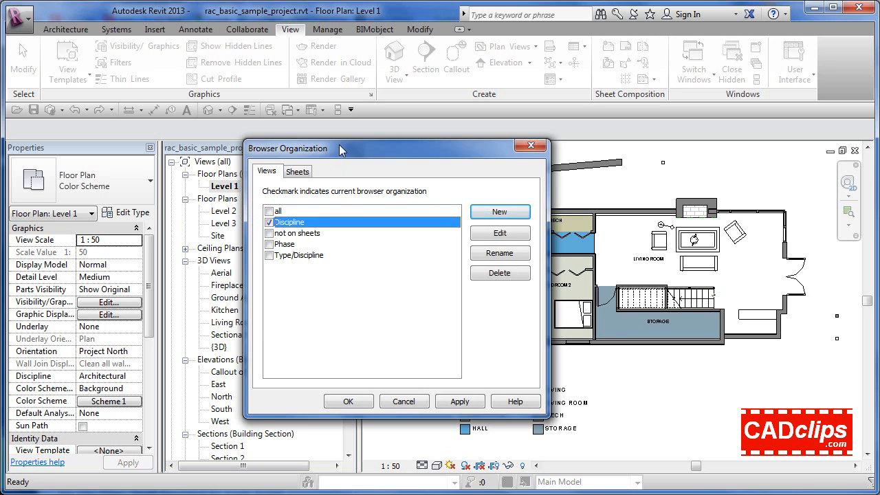
drag(338, 146, 417, 121)
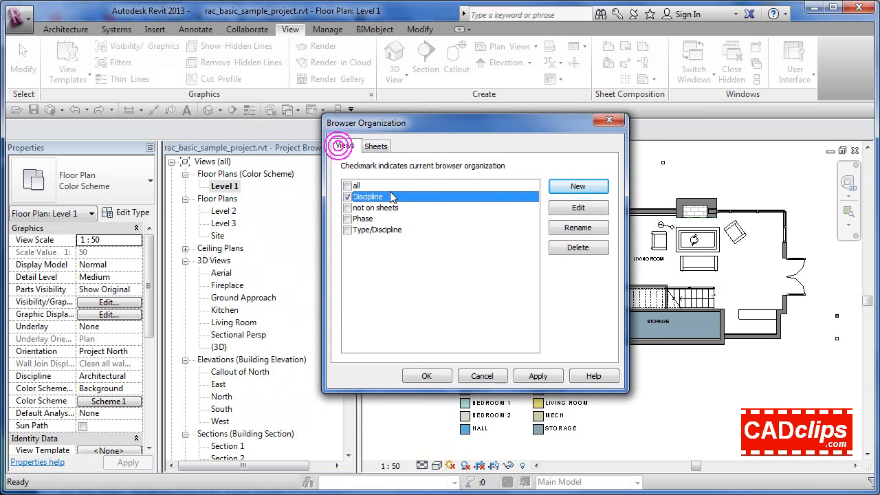
click(579, 208)
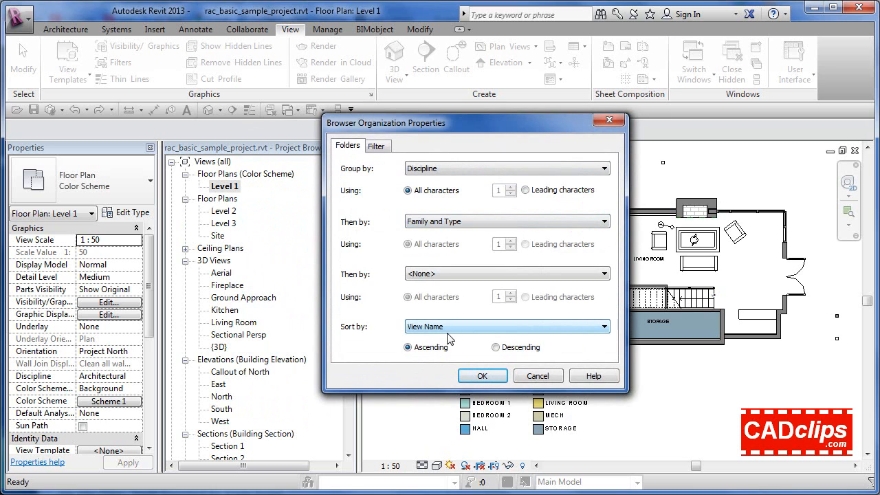
click(481, 376)
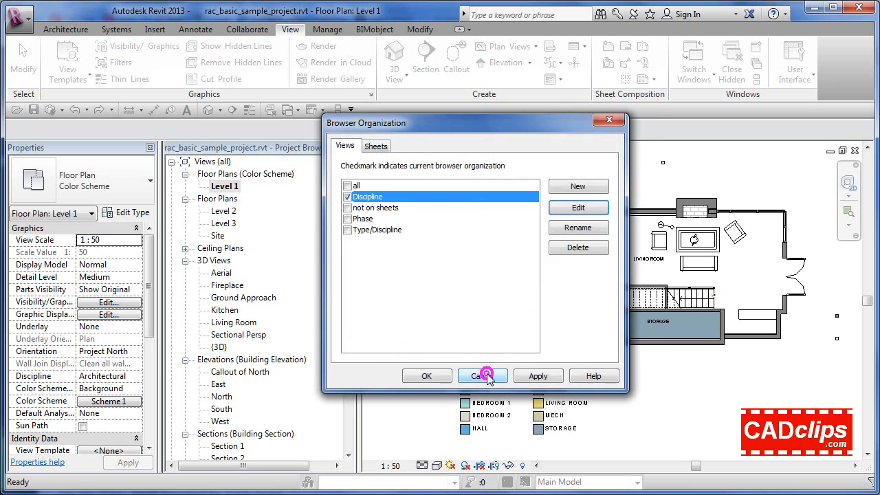
click(423, 375)
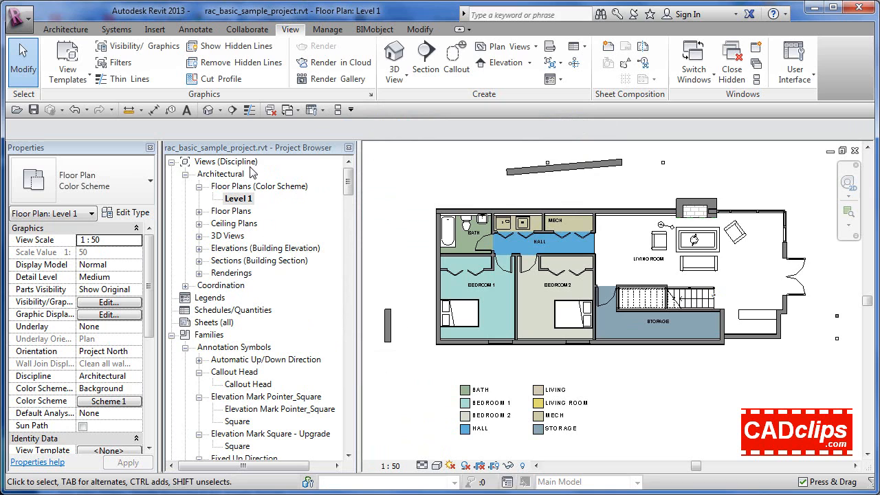
Step: Examine how the view types are grouped under the Architectural and Coordination disciplines in the Project Browser
click(200, 188)
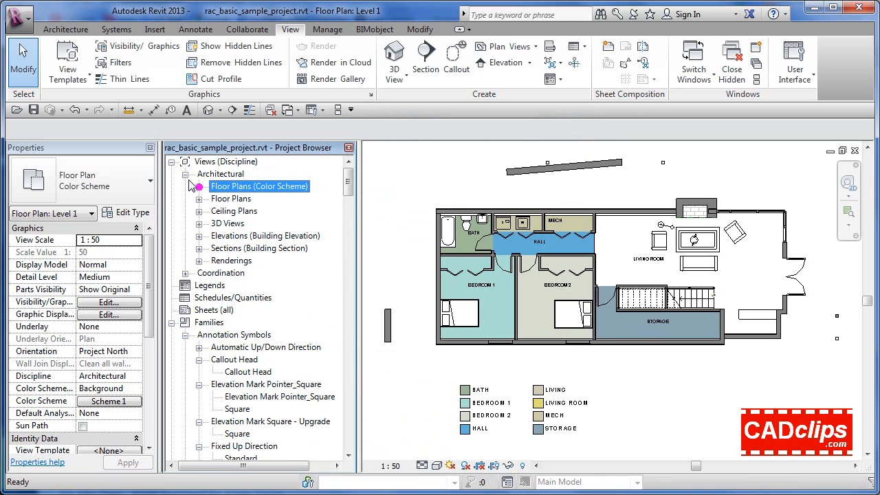
click(185, 174)
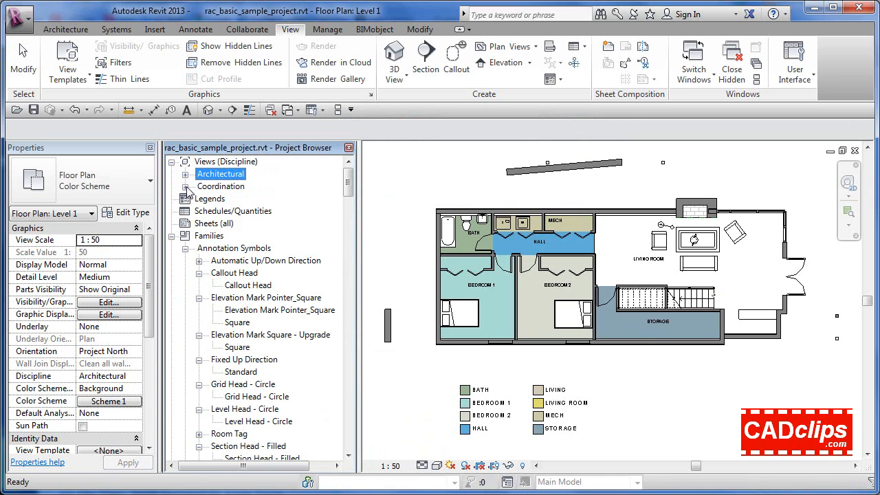
click(185, 175)
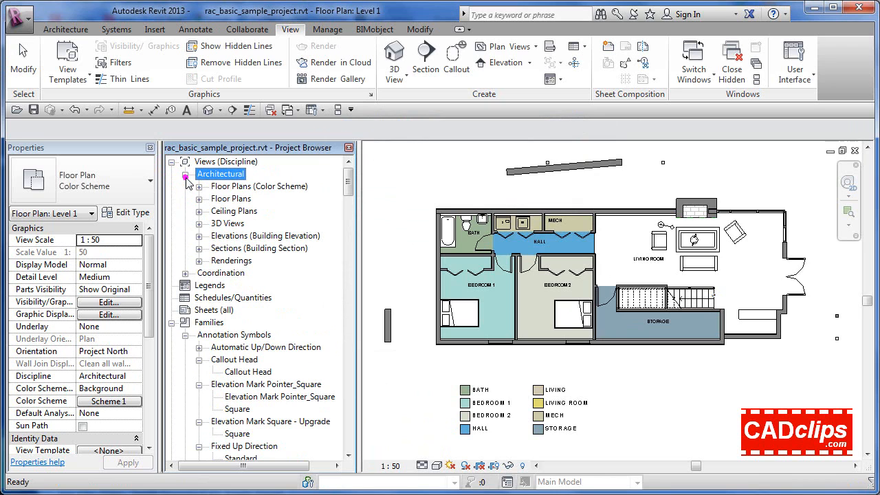
click(225, 273)
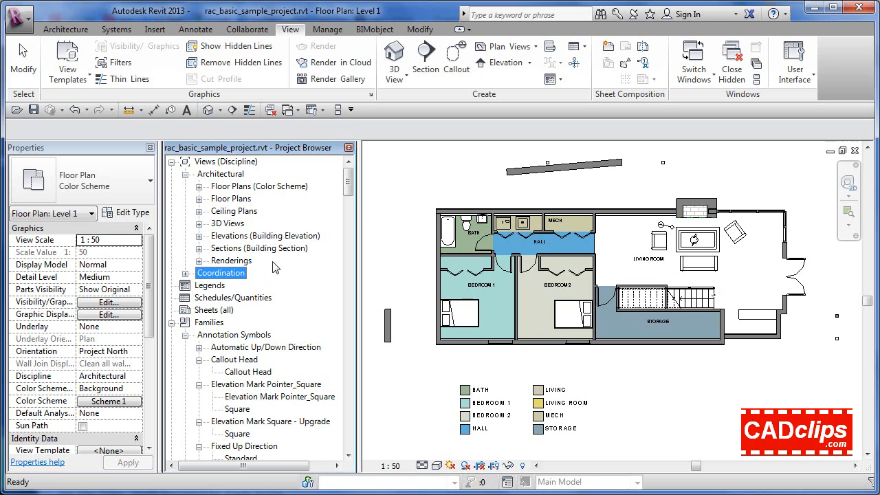
click(233, 188)
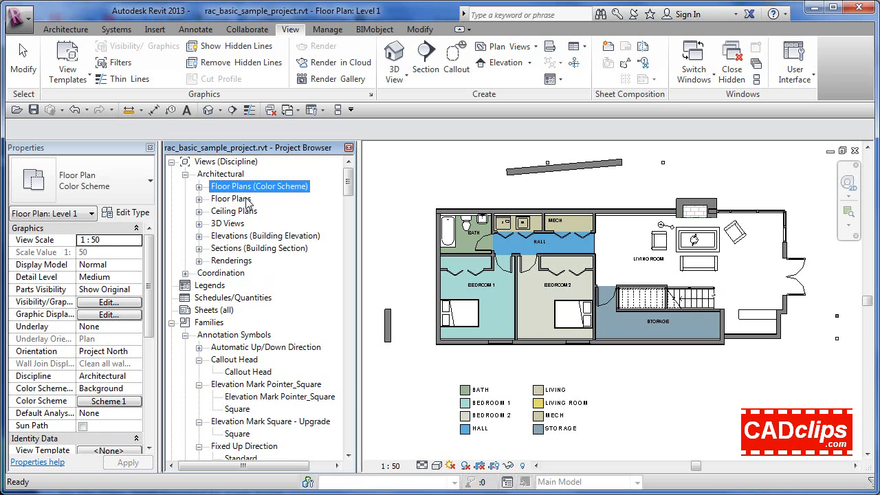
key(Down)
key(Down)
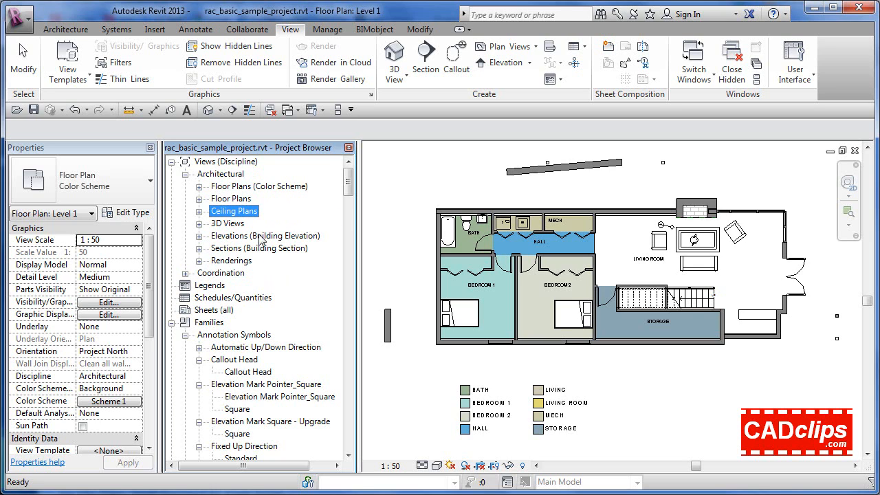
click(260, 236)
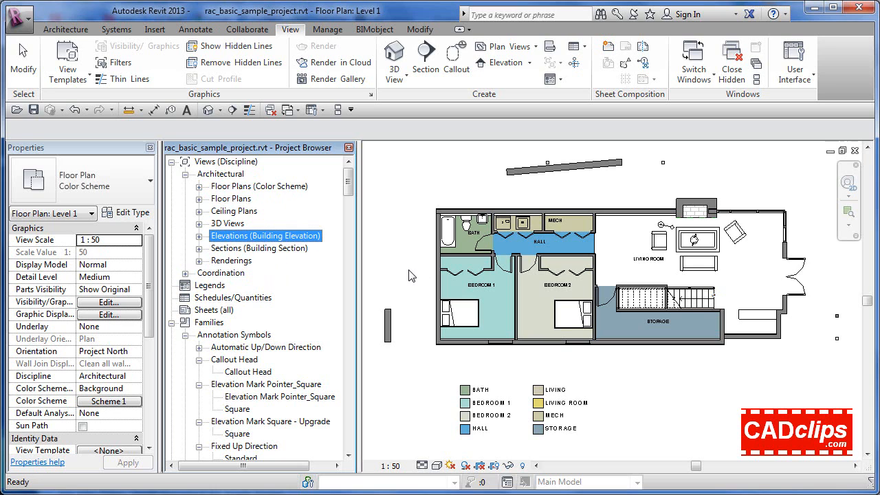
Step: Expand the Building Elevation group under Architectural and open the North elevation view
click(198, 236)
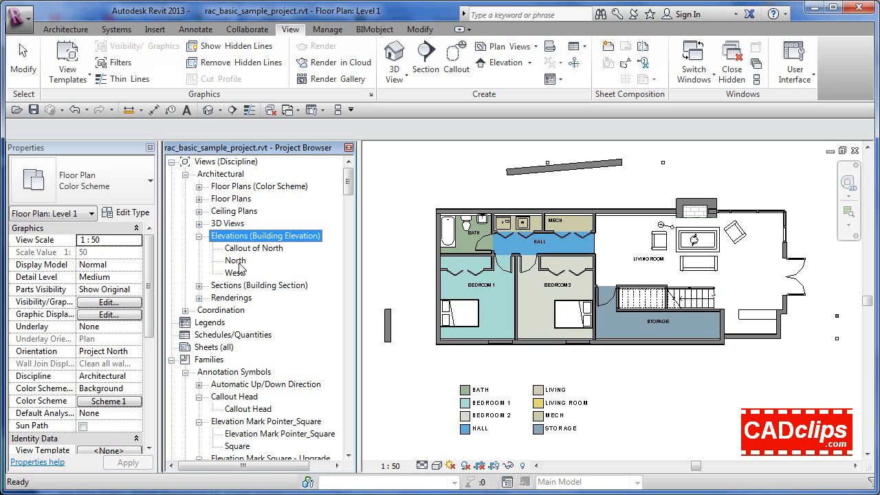
click(238, 264)
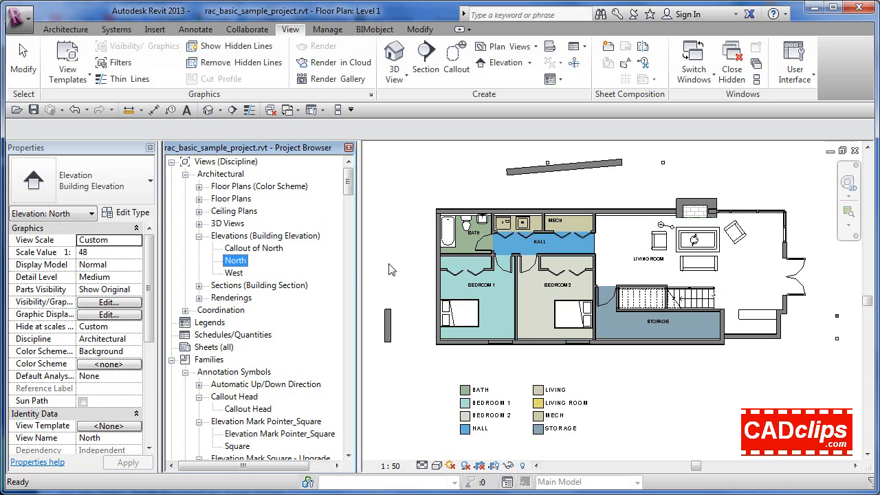
double_click(237, 261)
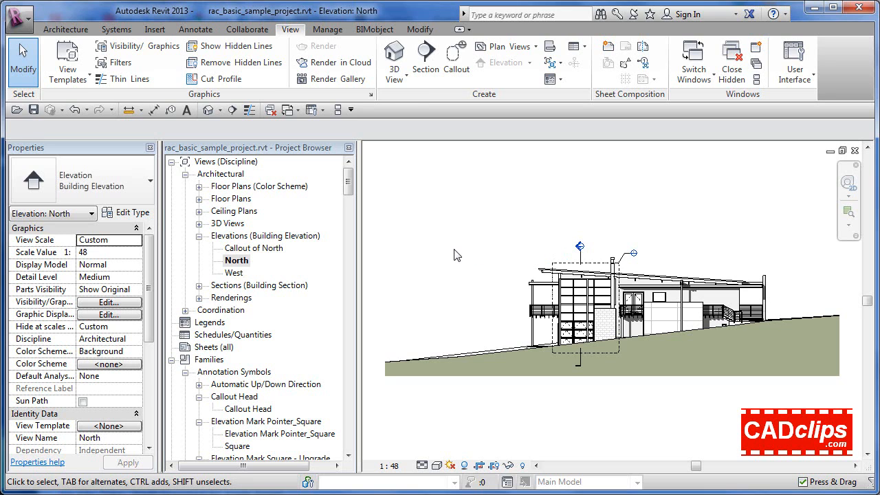
Step: Duplicate the North view's Building Elevation type as Part Elevation and apply it to the view
click(132, 213)
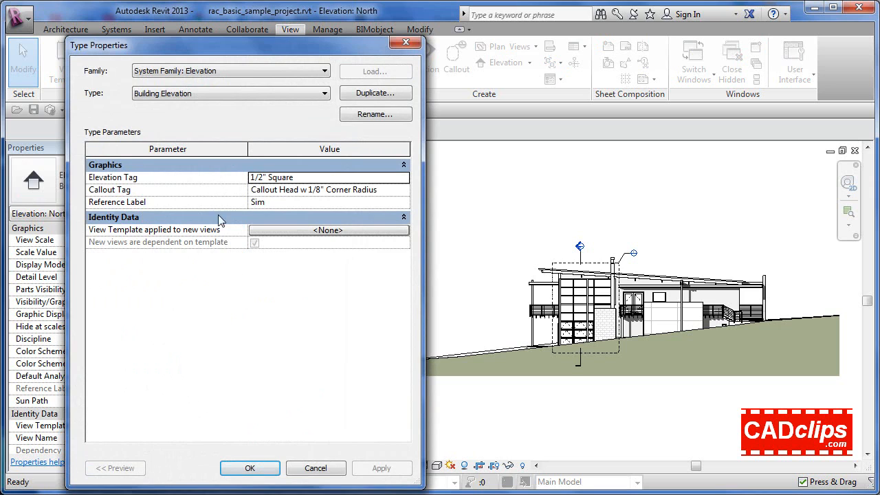
click(390, 94)
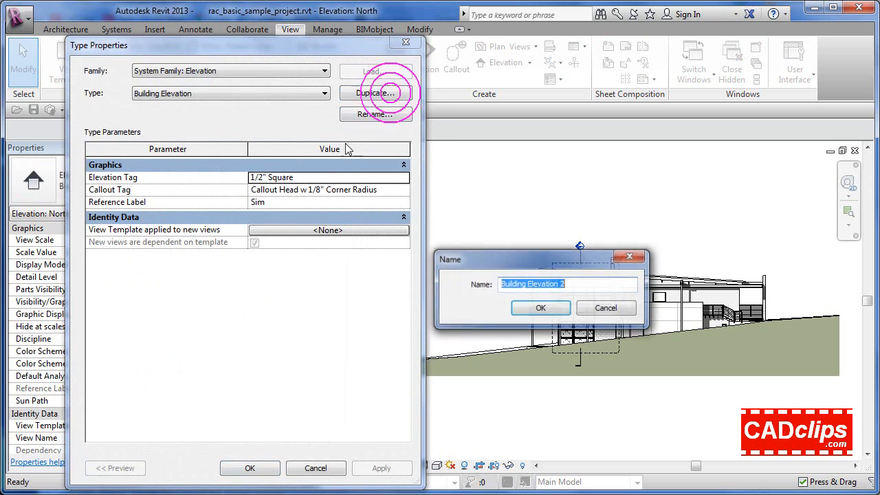
click(586, 284)
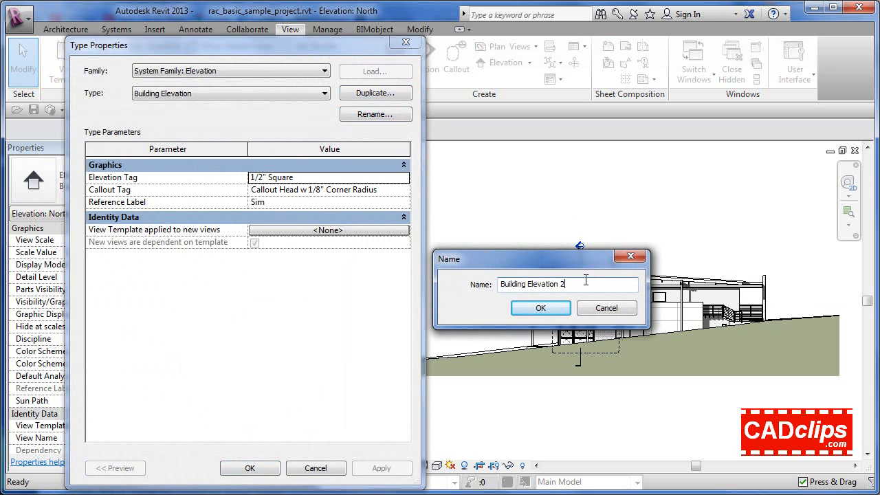
key(BackSpace)
key(BackSpace)
key(Left)
key(Left)
key(BackSpace)
key(BackSpace)
key(BackSpace)
key(BackSpace)
key(BackSpace)
key(BackSpace)
key(BackSpace)
key(BackSpace)
key(BackSpace)
text(Part)
click(543, 306)
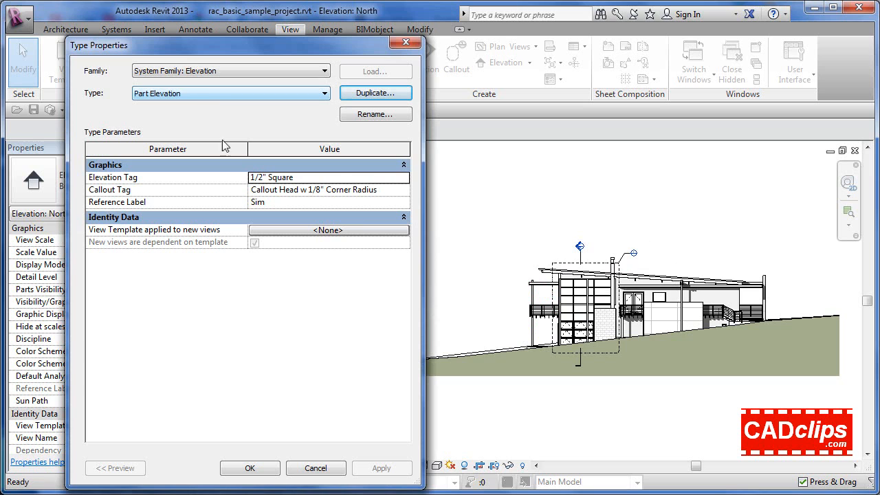
click(249, 468)
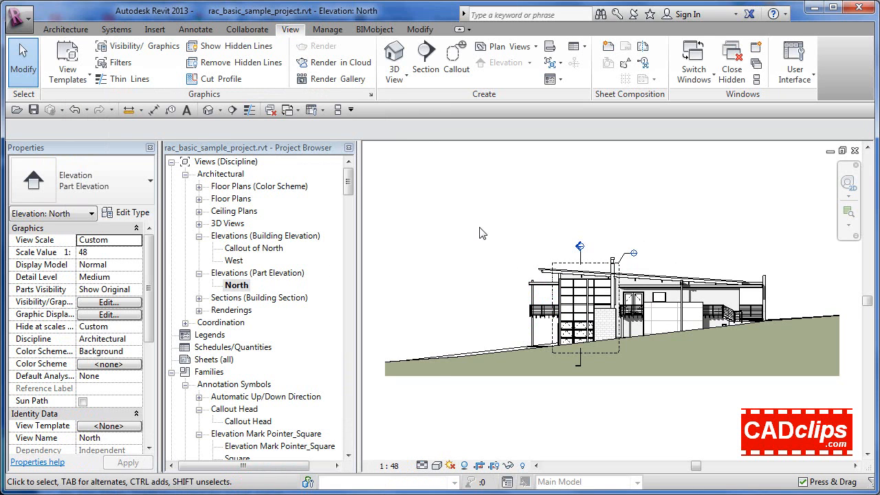
click(482, 234)
Step: Open the Level 1 color scheme plan and place a Part Elevation view below the building
click(199, 186)
double_click(237, 199)
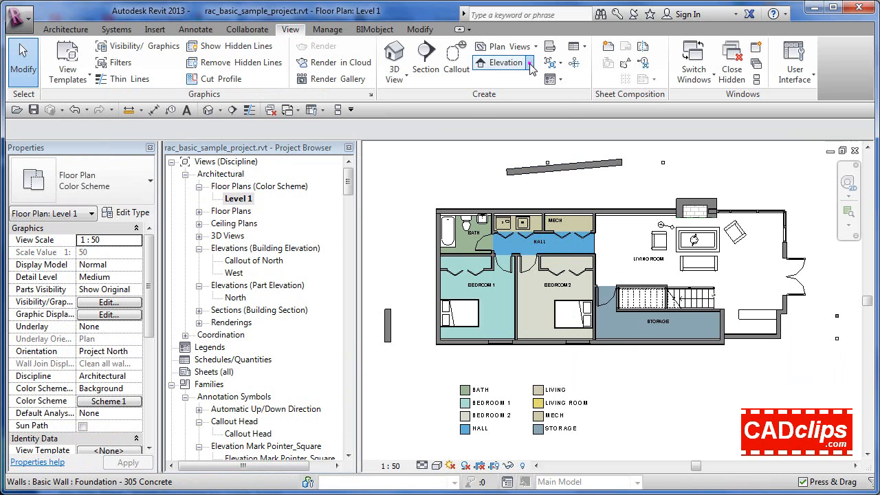
click(529, 63)
click(526, 86)
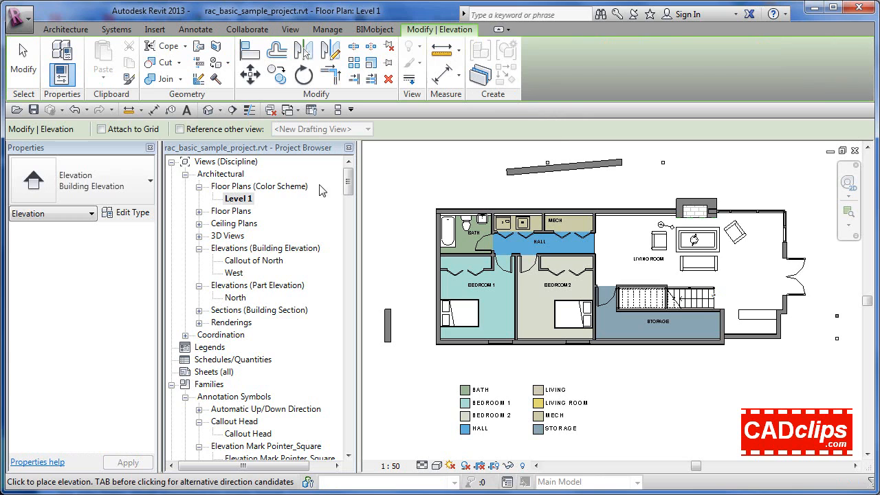
click(147, 187)
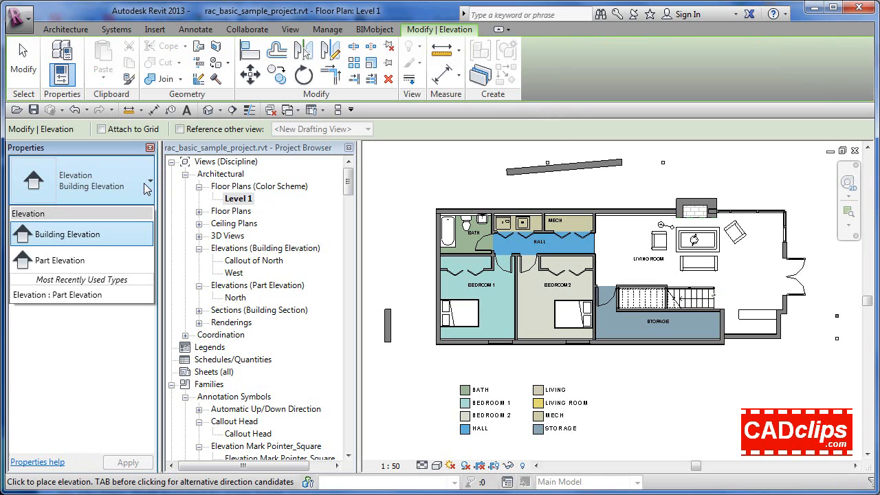
click(71, 261)
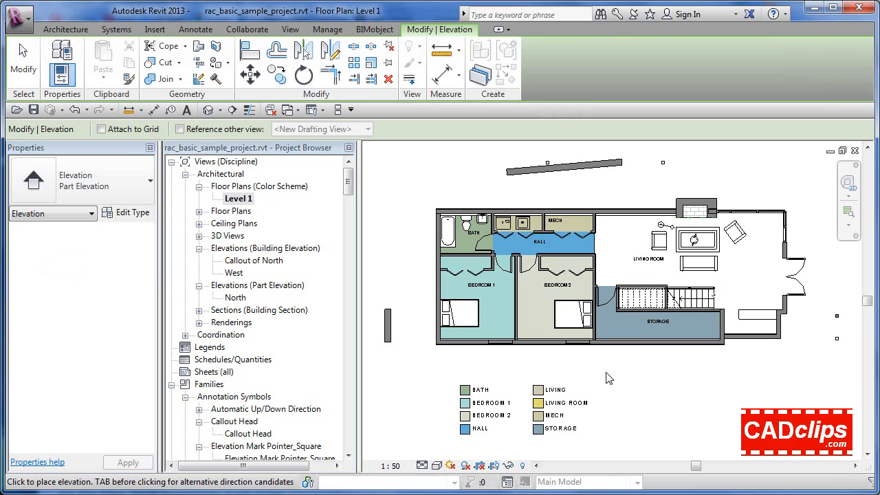
click(614, 387)
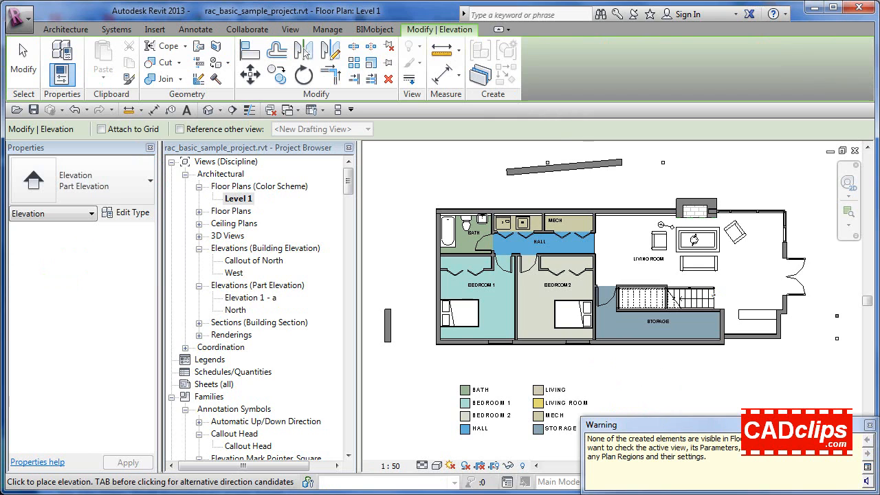
click(869, 425)
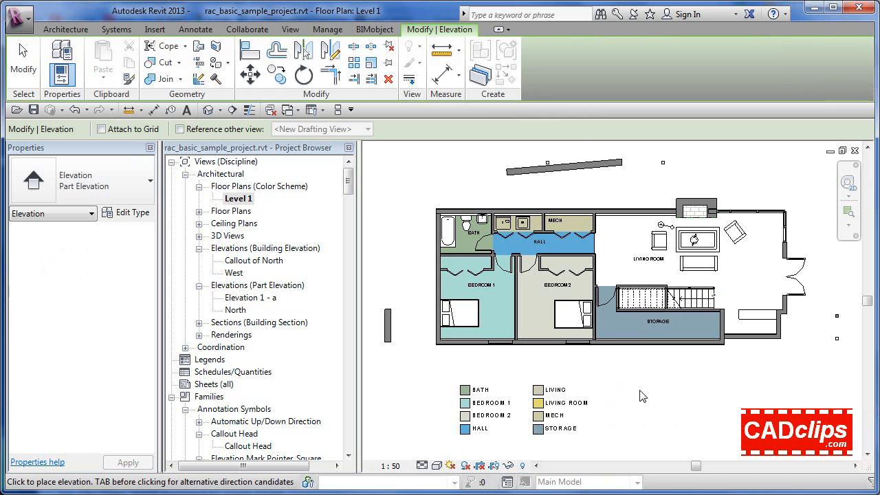
key(Escape)
key(Escape)
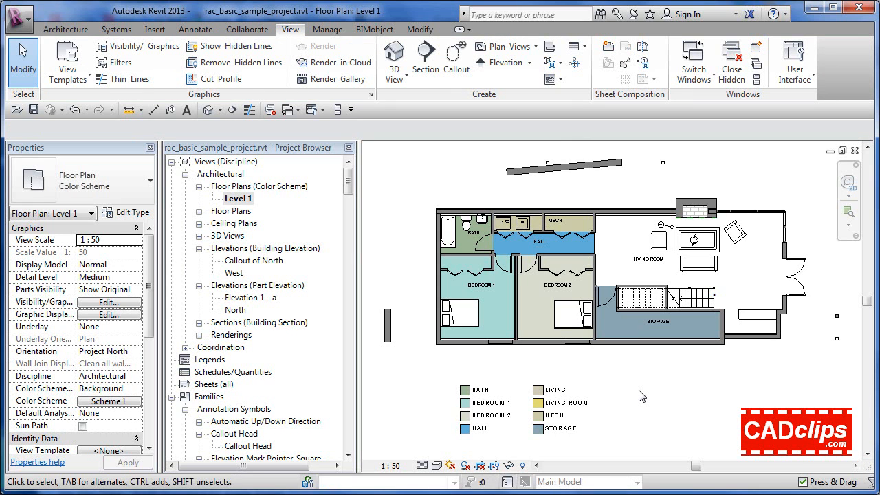
Step: Open the Level 2 floor plan and place two more Part Elevation views below the building
click(199, 212)
double_click(241, 224)
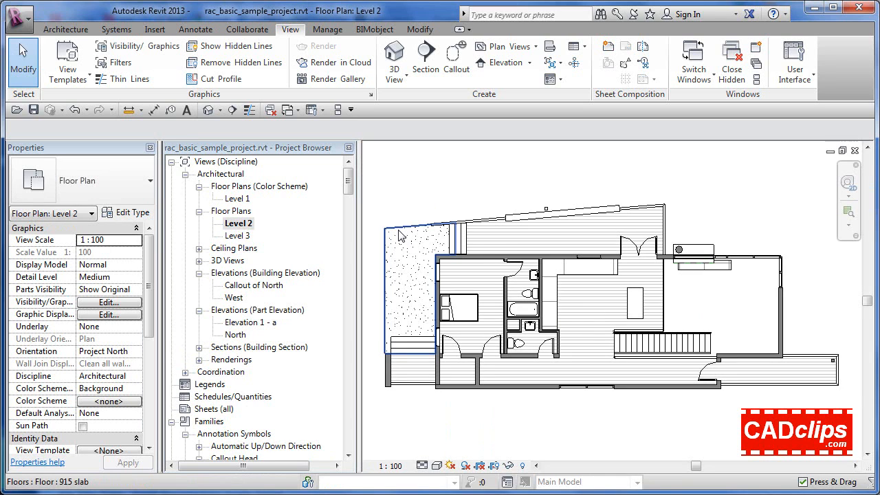
click(529, 63)
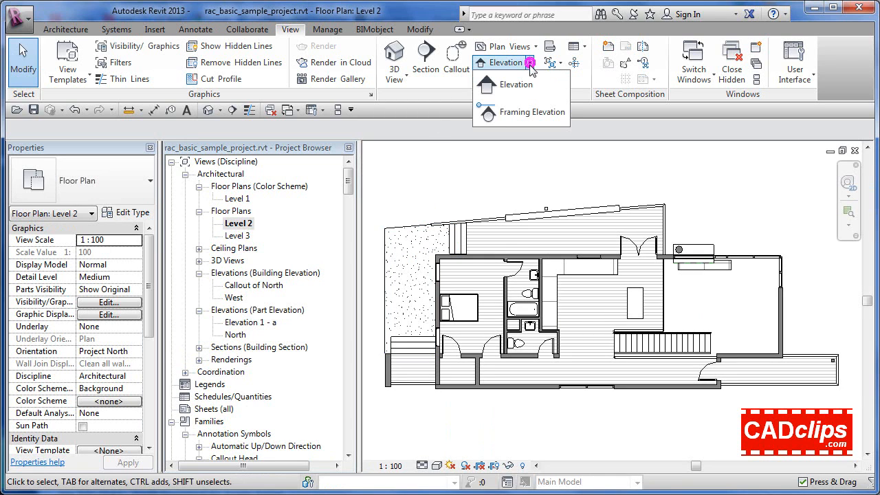
click(526, 85)
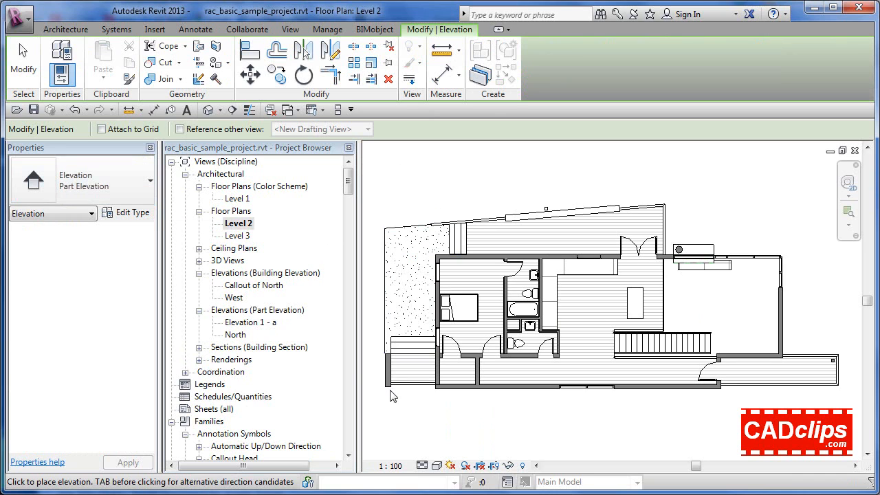
click(595, 425)
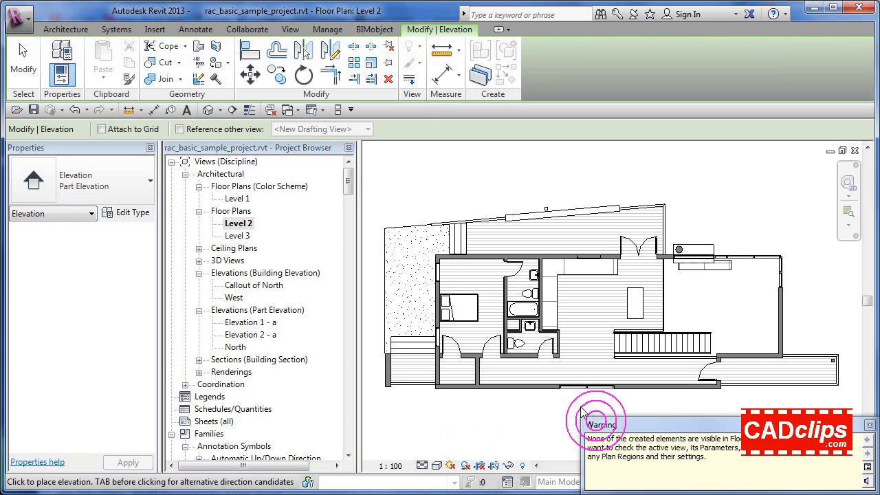
click(554, 421)
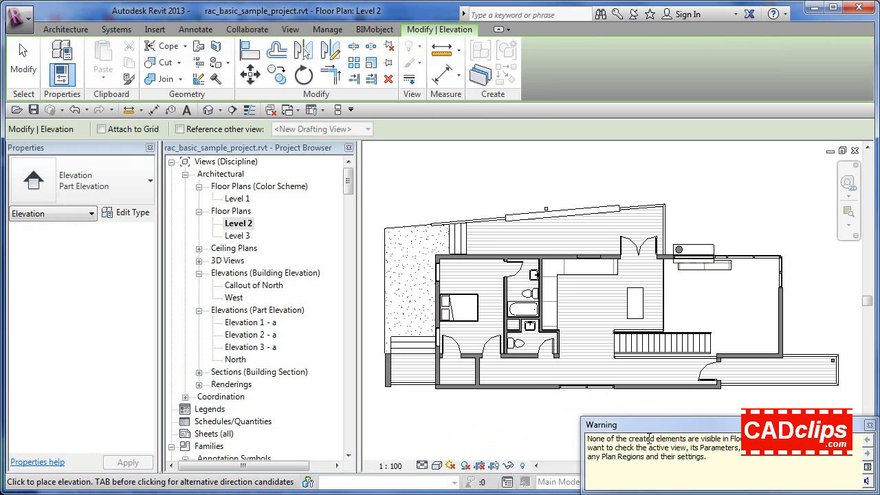
key(Escape)
key(Escape)
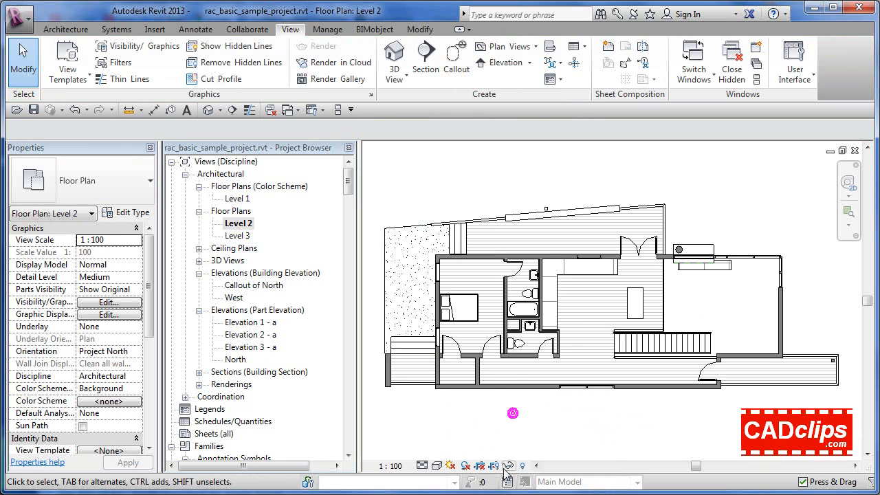
Step: Reveal the hidden elements in the Level 2 and Level 1 plans in turn to check the placed elevation markers
key(r)
key(h)
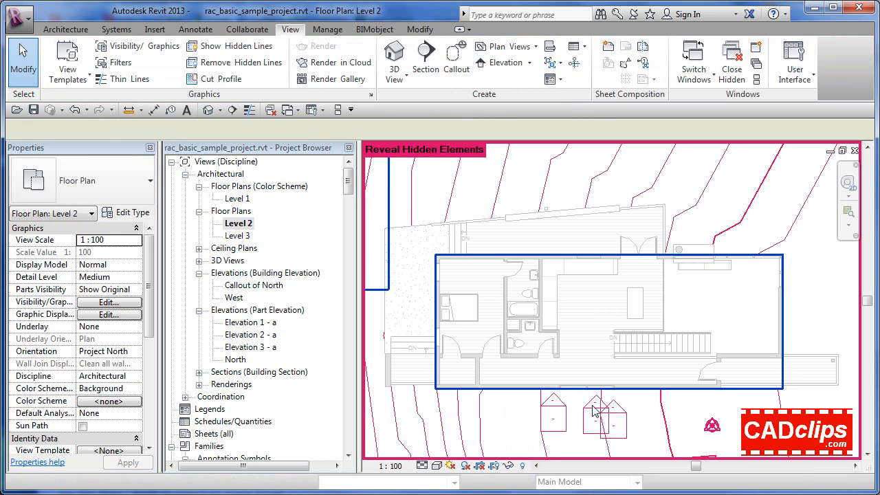
click(522, 465)
double_click(237, 198)
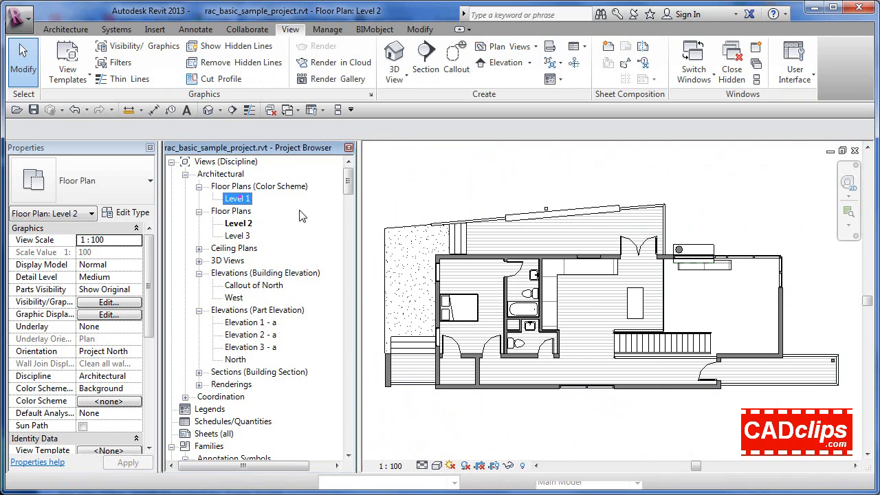
click(523, 465)
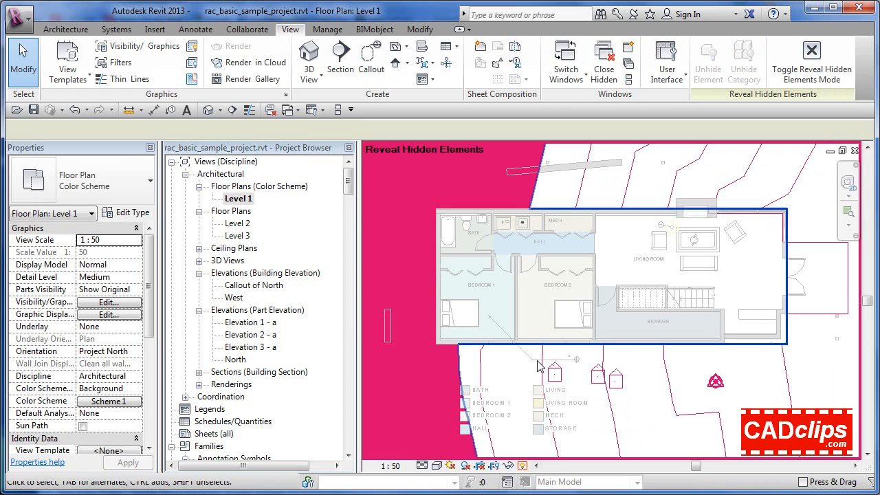
click(523, 466)
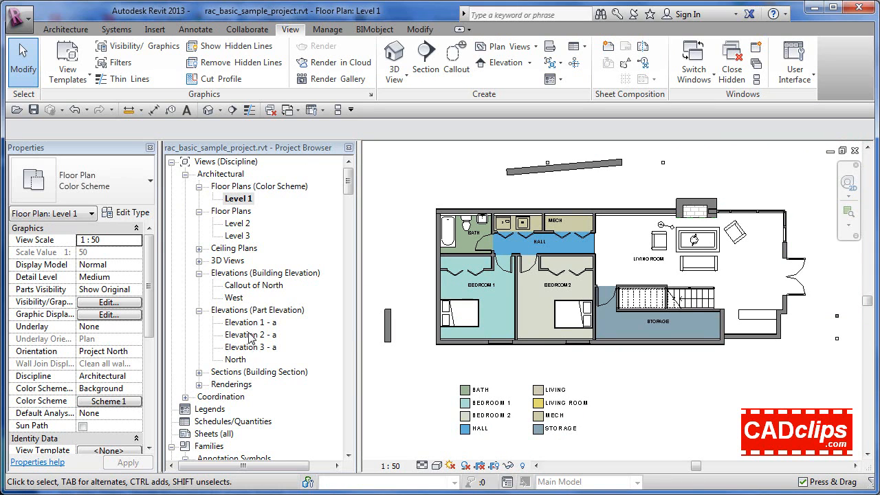
Step: Delete the Elevation 1 - a, Elevation 2 - a and Elevation 3 - a views from the Part Elevation group
click(247, 347)
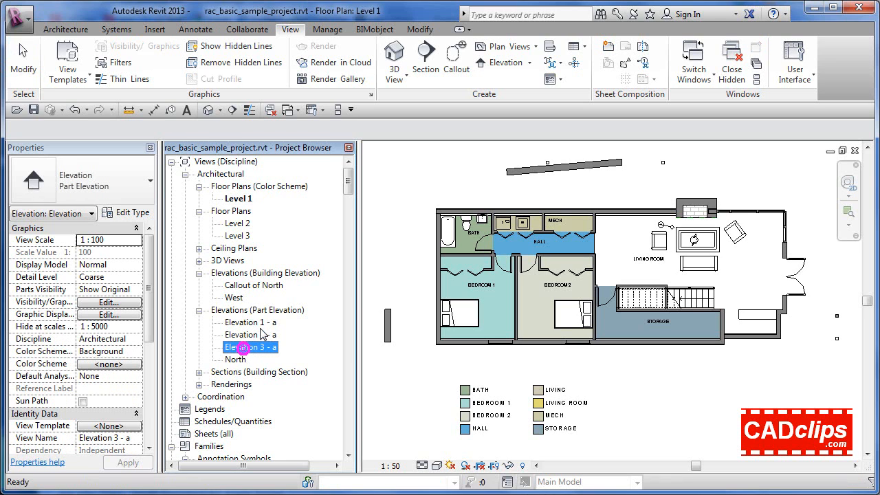
shift+click(261, 324)
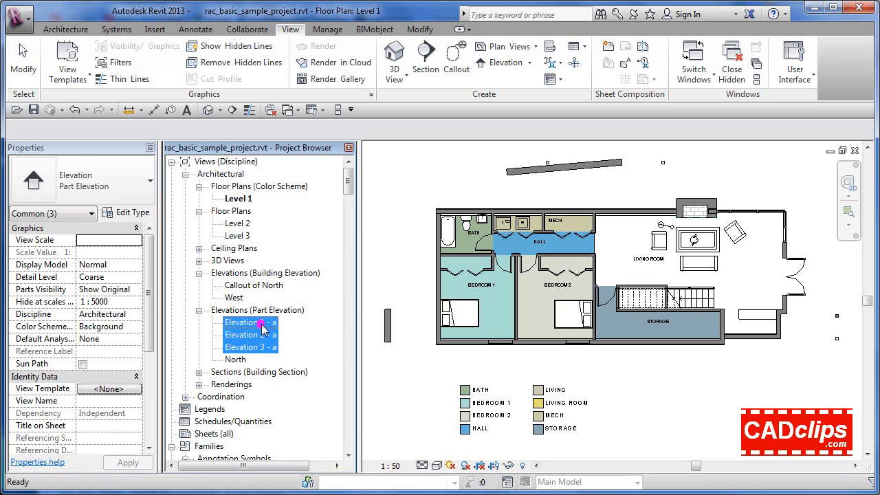
key(Delete)
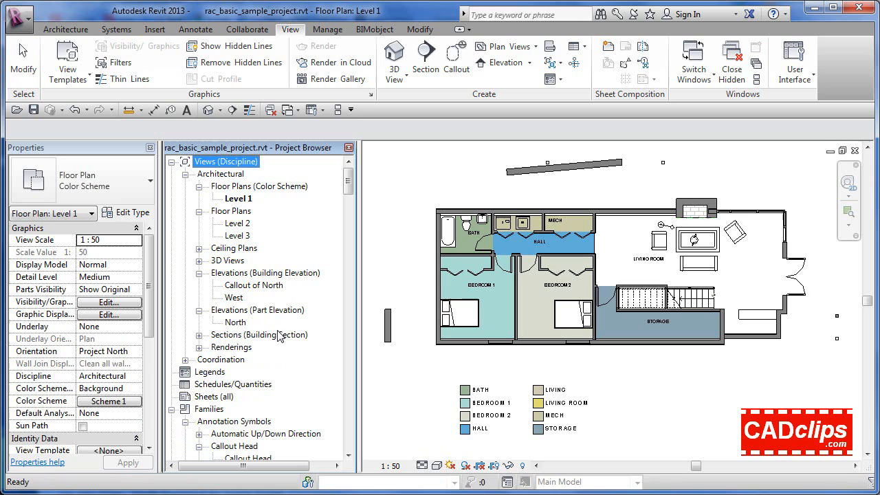
Step: Change the North elevation's view type to Building Elevation
click(235, 322)
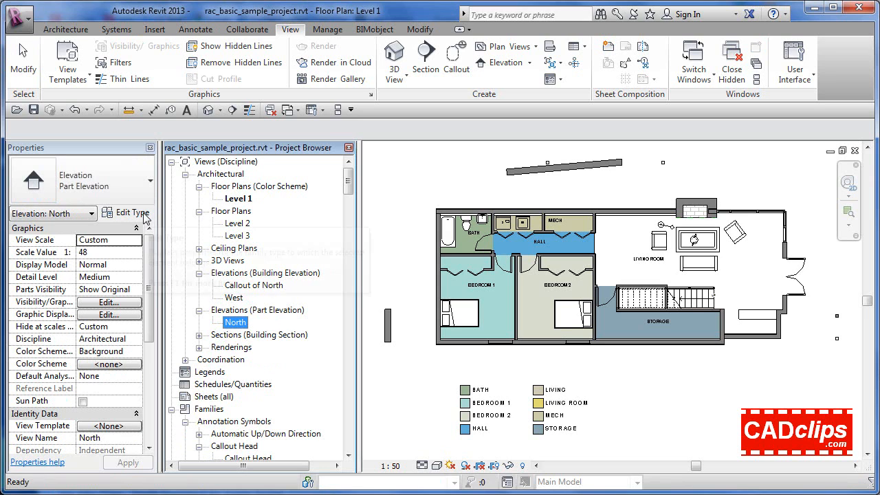
click(148, 184)
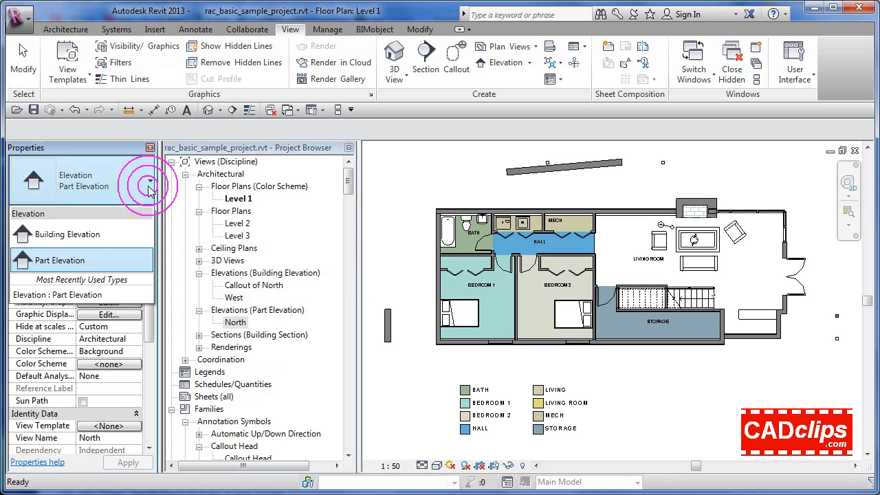
click(88, 241)
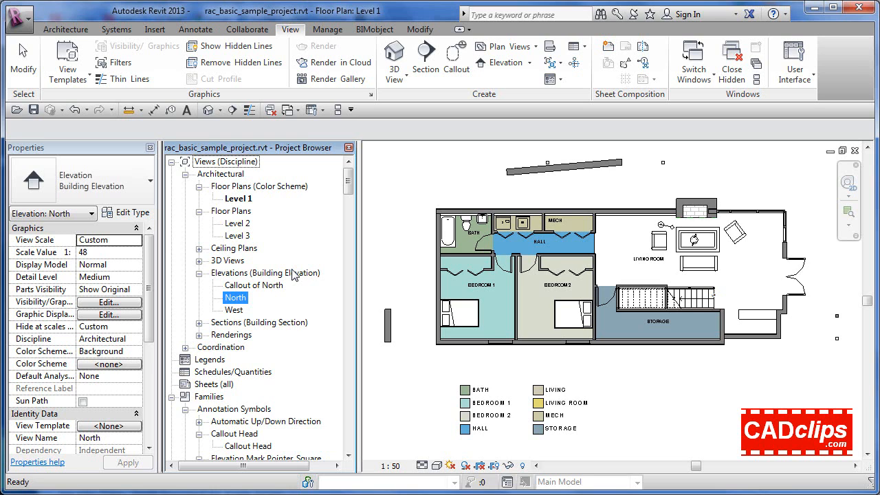
click(402, 227)
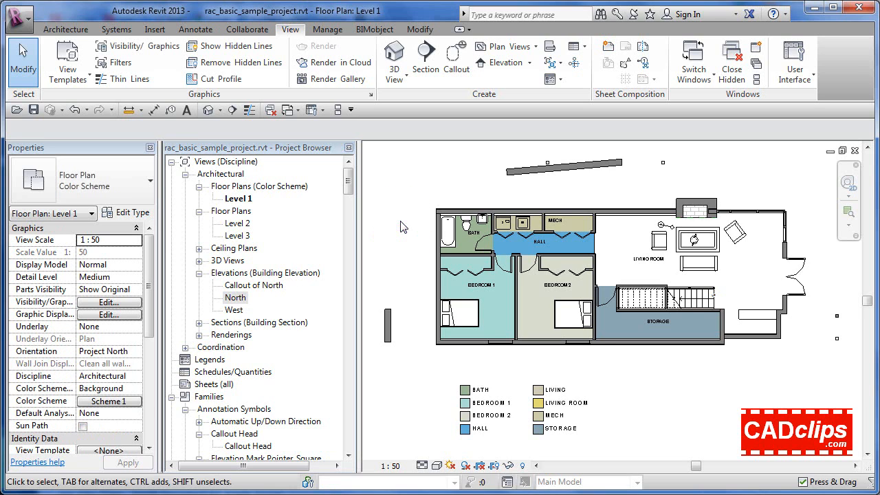